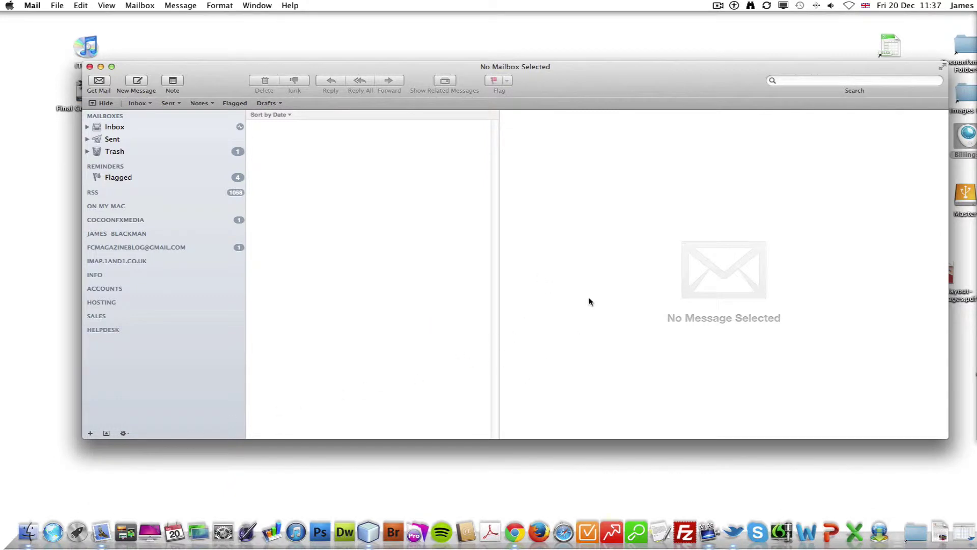
Open Mail's Preferences and scroll the Accounts pane's list of existing IMAP and POP accounts.
{"action": "left_click", "coordinate": [32, 5]}
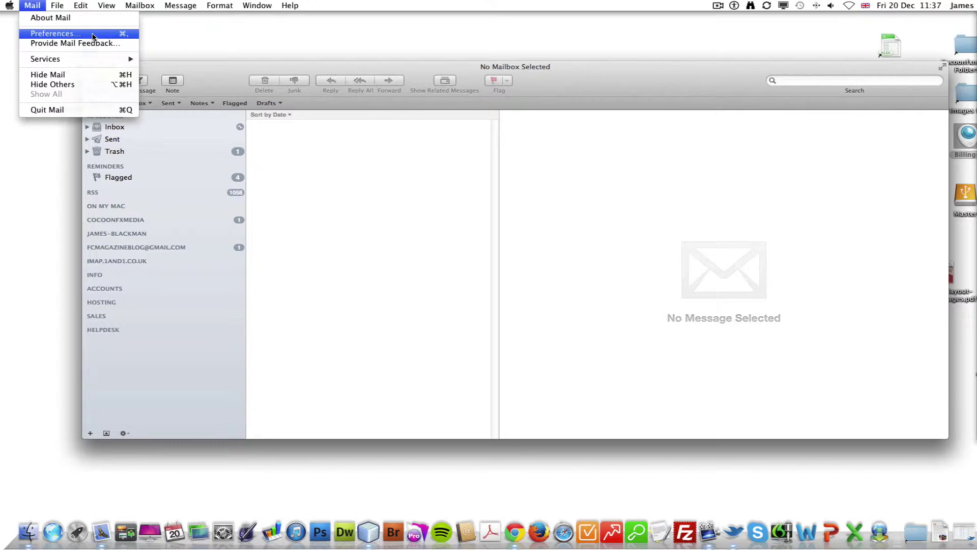
{"action": "left_click", "coordinate": [92, 34]}
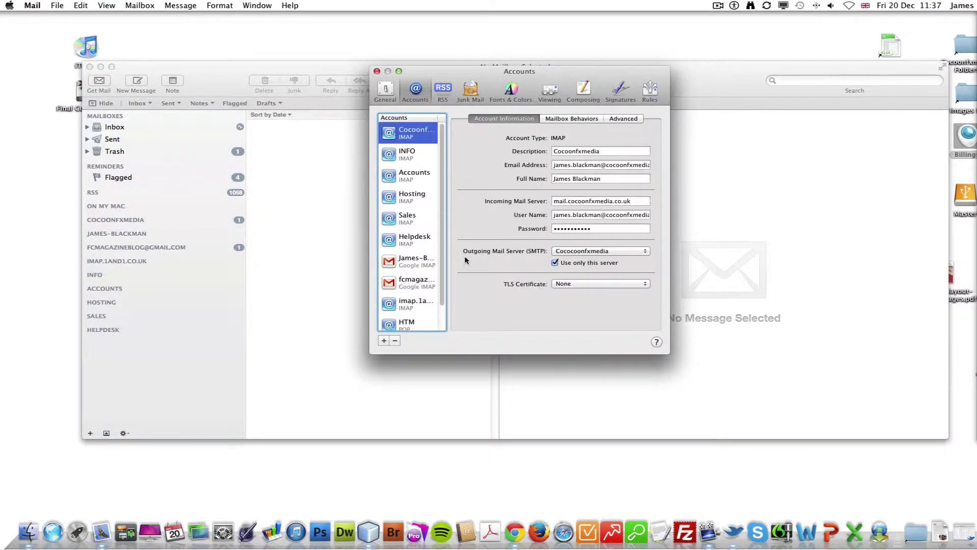
{"action": "scroll", "coordinate": [441, 191], "scroll_direction": "down", "scroll_amount": 2}
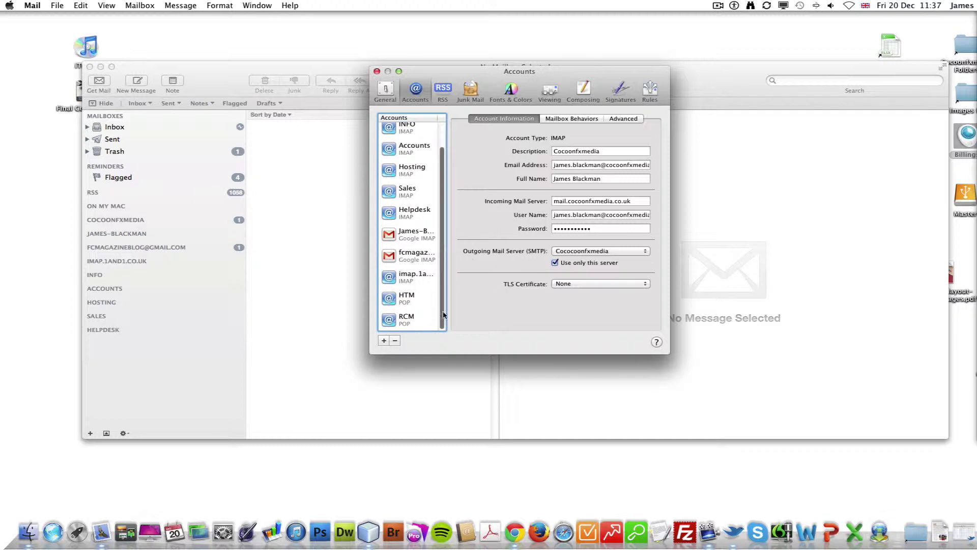
Start a new account with full name SEO, the account's e-mail address and its password.
{"action": "left_click", "coordinate": [384, 340]}
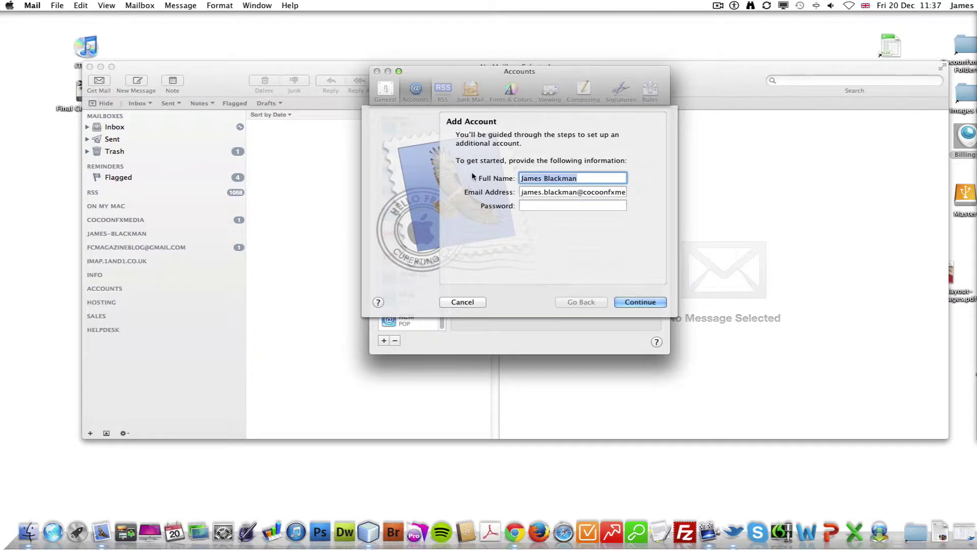
{"action": "type", "text": "SEO"}
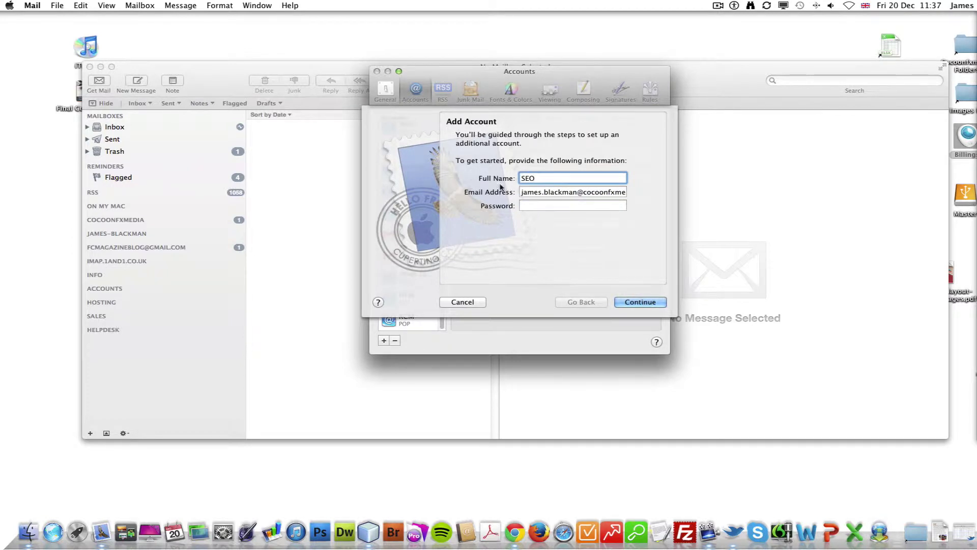
{"action": "left_click_drag", "start_coordinate": [562, 191], "coordinate": [521, 192]}
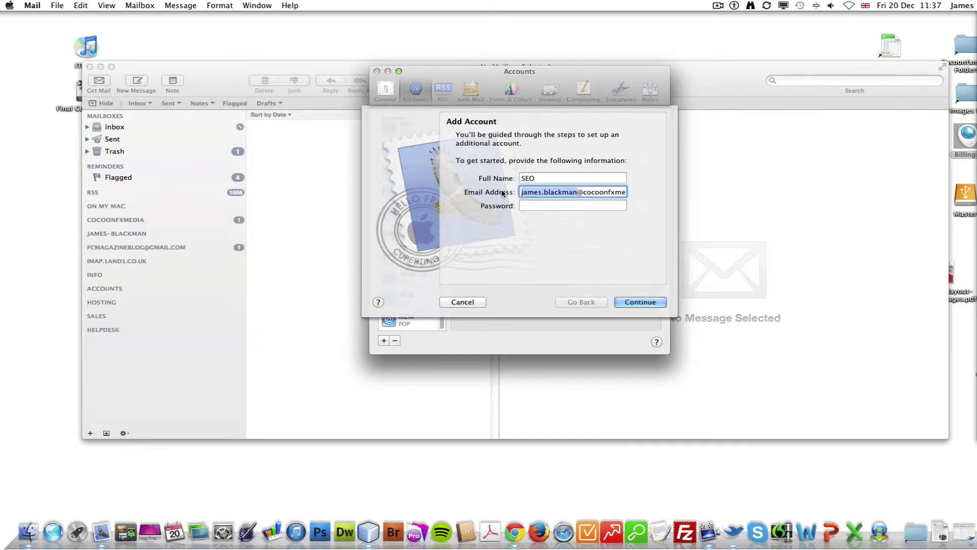
{"action": "key", "text": "Tab"}
{"action": "type", "text": "•"}
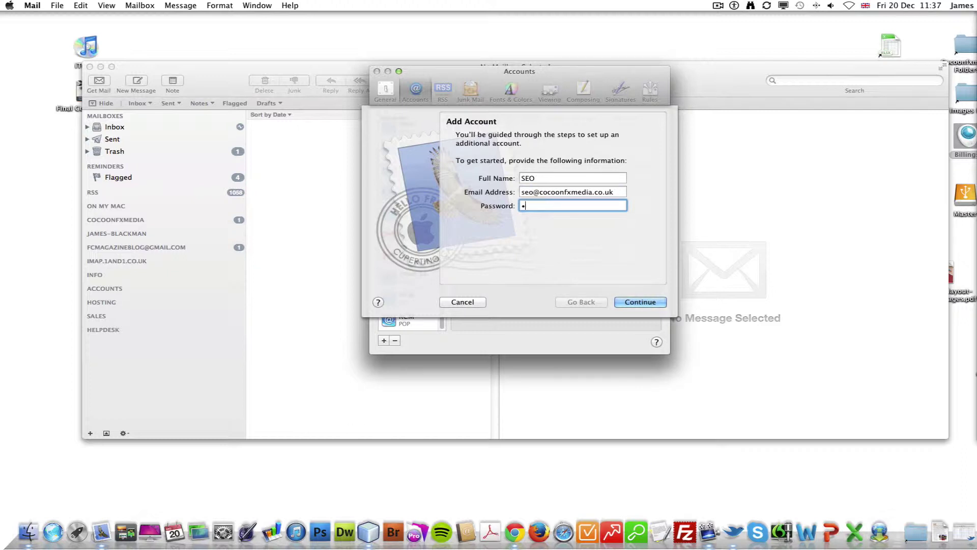
{"action": "type", "text": "•••••••"}
Retype the full name, settling back on SEO.
{"action": "left_click", "coordinate": [543, 177]}
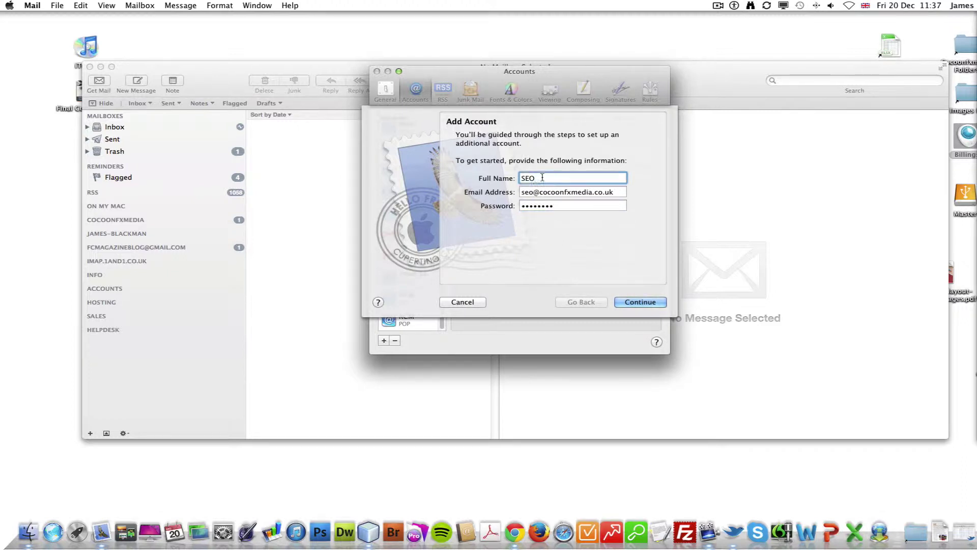
{"action": "left_click_drag", "start_coordinate": [542, 177], "coordinate": [520, 179]}
{"action": "type", "text": "James"}
{"action": "key", "text": "BackSpace"}
{"action": "key", "text": "BackSpace"}
{"action": "key", "text": "BackSpace"}
{"action": "key", "text": "BackSpace"}
{"action": "key", "text": "BackSpace"}
{"action": "type", "text": "Cocoonfxmedia"}
{"action": "key", "text": "BackSpace"}
{"action": "key", "text": "BackSpace"}
{"action": "key", "text": "BackSpace"}
{"action": "key", "text": "BackSpace"}
{"action": "key", "text": "BackSpace"}
{"action": "key", "text": "BackSpace"}
{"action": "key", "text": "BackSpace"}
{"action": "key", "text": "BackSpace"}
{"action": "key", "text": "BackSpace"}
{"action": "key", "text": "BackSpace"}
{"action": "key", "text": "BackSpace"}
{"action": "key", "text": "BackSpace"}
{"action": "key", "text": "BackSpace"}
{"action": "type", "text": "SEO"}
Continue to the Incoming Mail Server step and bring up the Account Type choices.
{"action": "left_click", "coordinate": [628, 304]}
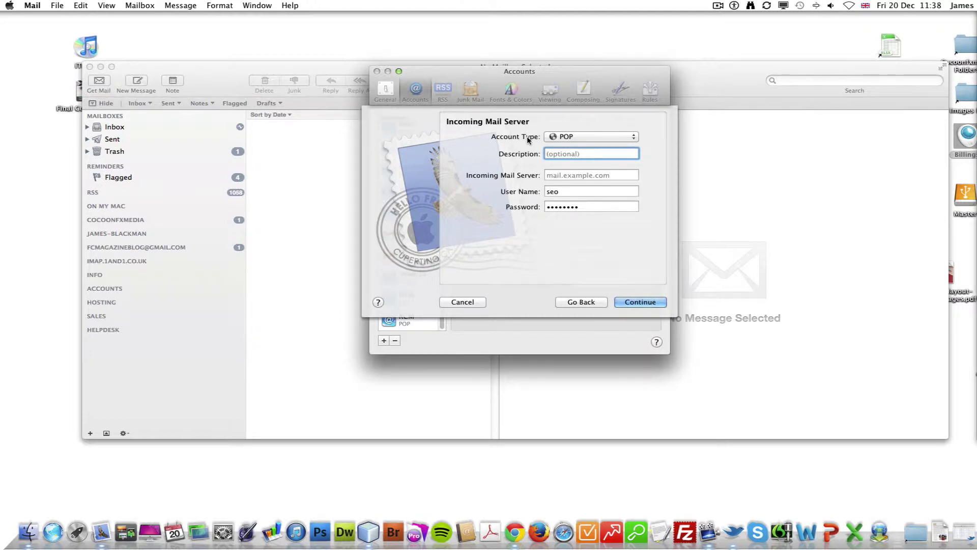
{"action": "left_click", "coordinate": [610, 135]}
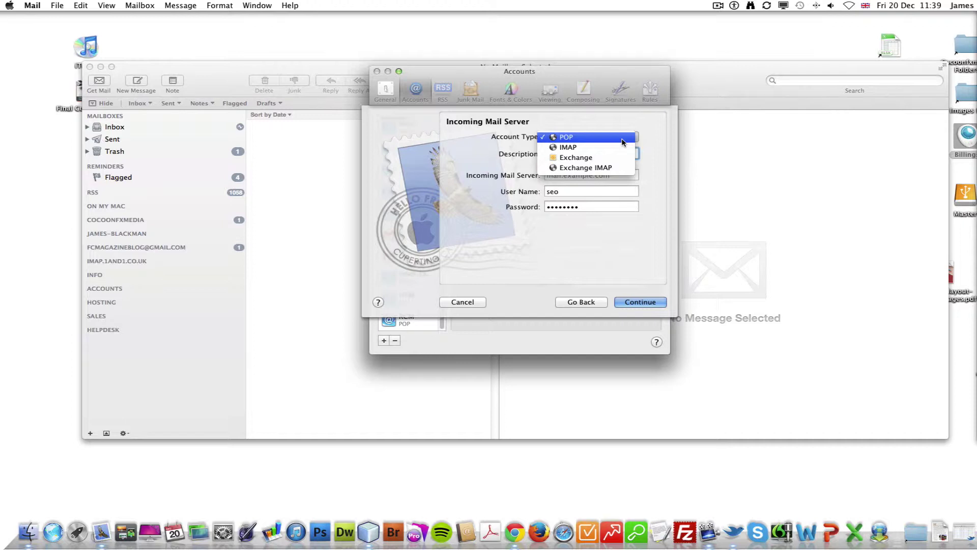
Make the account IMAP described as TEST, with the incoming server address pasted from Chrome.
{"action": "left_click", "coordinate": [605, 148]}
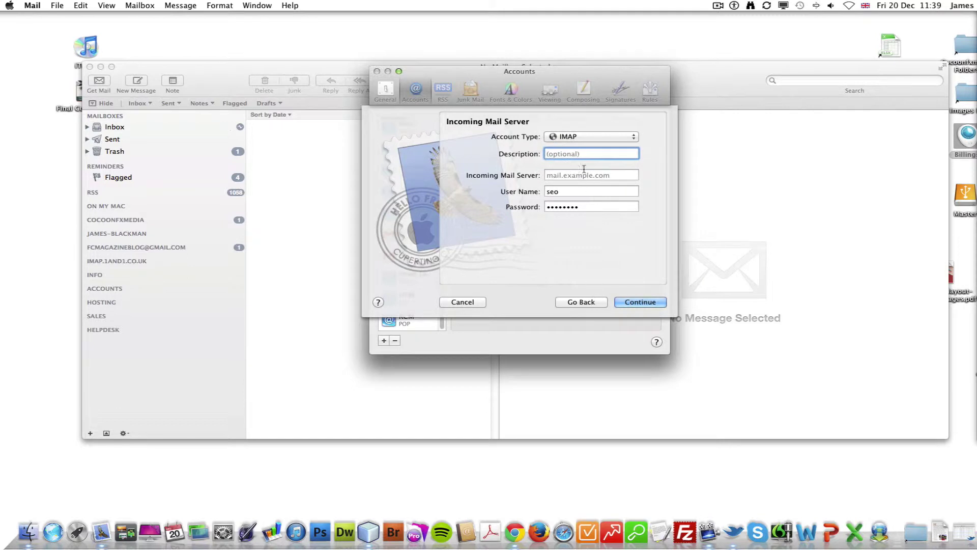
{"action": "type", "text": "TEST"}
{"action": "left_click", "coordinate": [591, 175]}
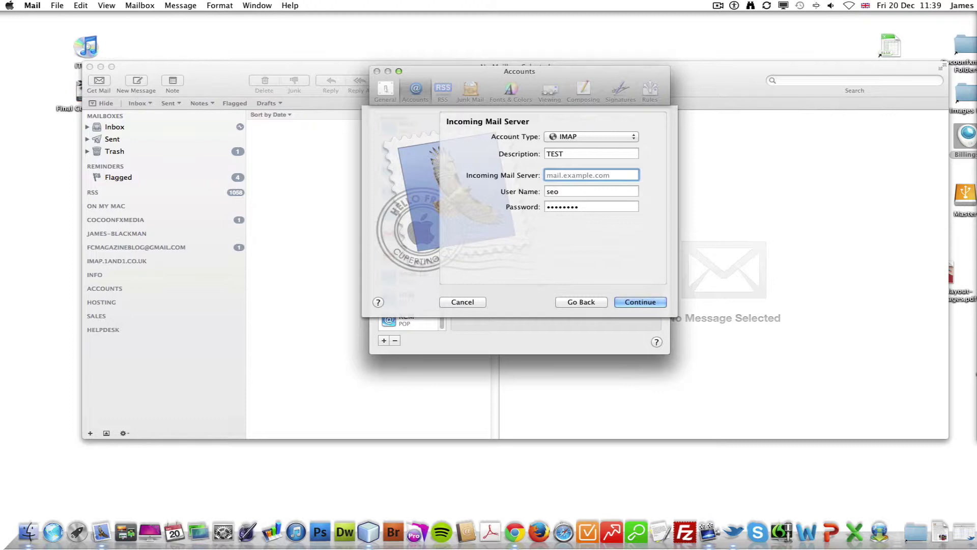
{"action": "type", "text": "mau"}
{"action": "type", "text": "l.cocoonfxm"}
{"action": "type", "text": "edia.co.uk"}
{"action": "left_click_drag", "start_coordinate": [637, 175], "coordinate": [540, 171]}
{"action": "key", "text": "BackSpace"}
{"action": "key", "text": "super+Tab"}
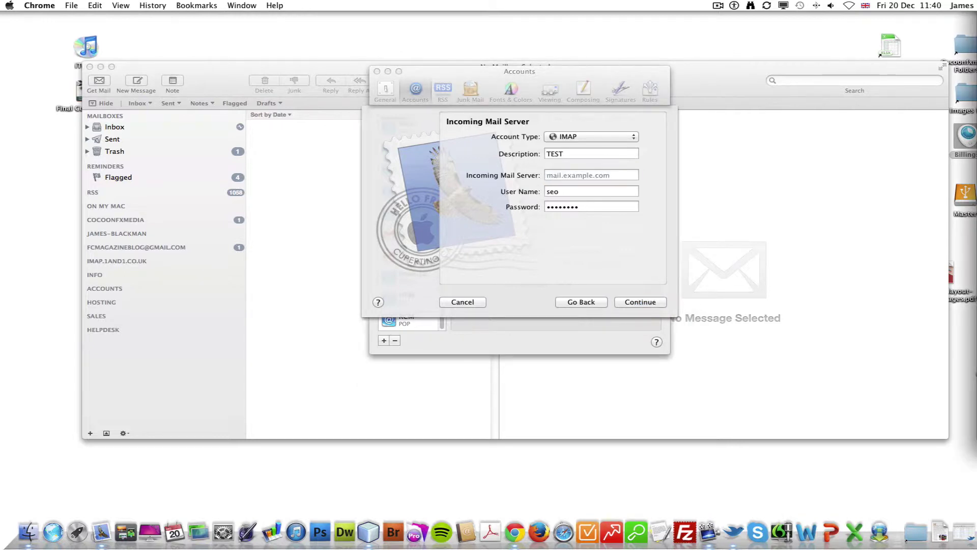
{"action": "key", "text": "super+Tab"}
{"action": "key", "text": "super+v"}
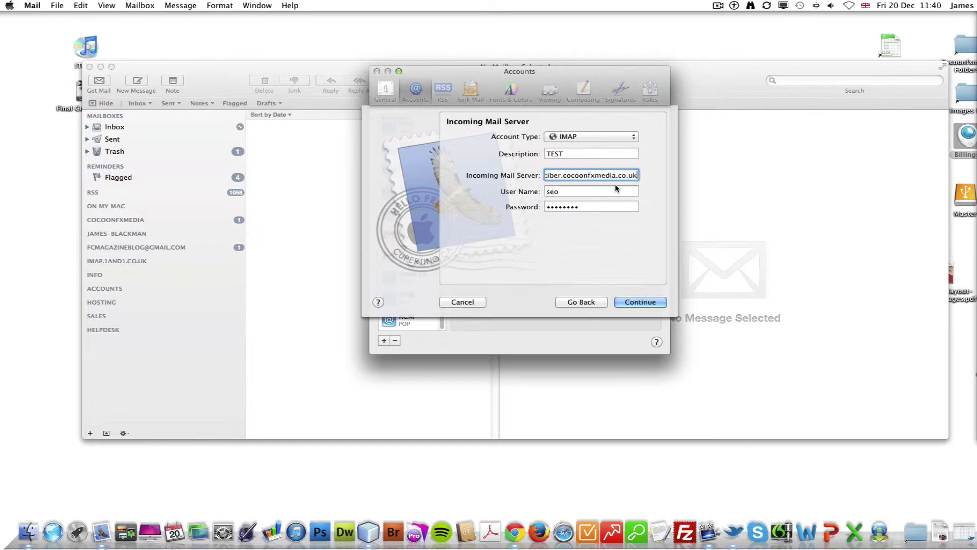
{"action": "left_click_drag", "start_coordinate": [637, 175], "coordinate": [529, 176]}
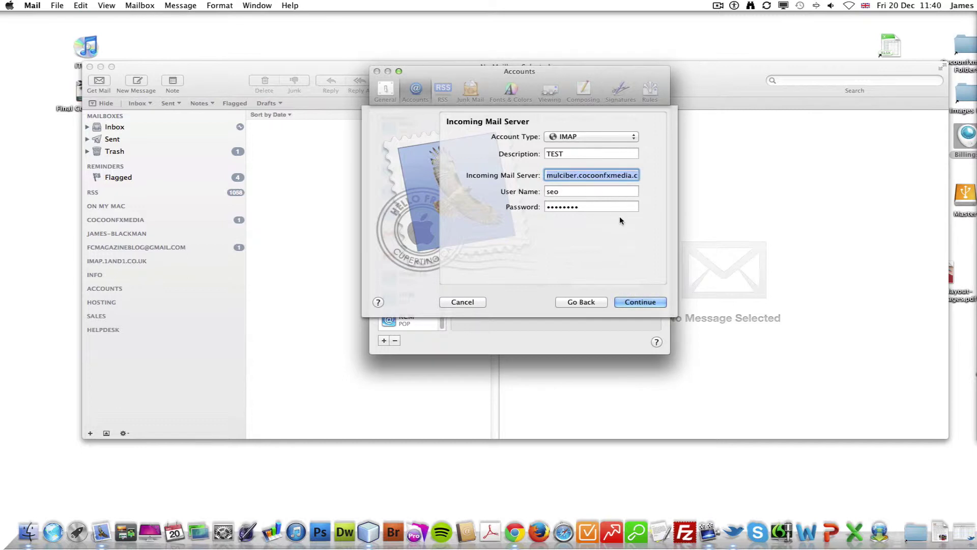
Complete the user name as the full e-mail address, re-enter the password, and continue.
{"action": "left_click", "coordinate": [576, 191]}
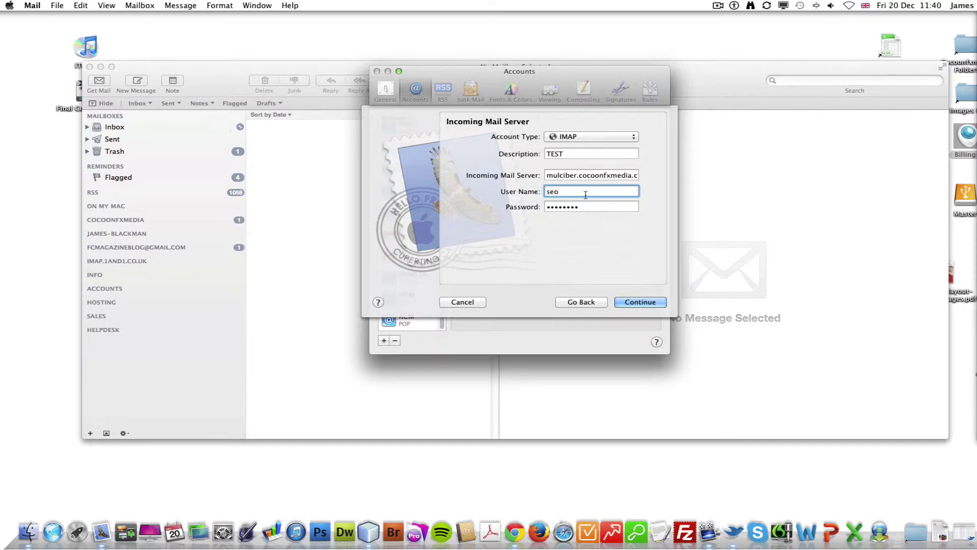
{"action": "type", "text": "@cocoonfxmedia.co.uk"}
{"action": "key", "text": "Tab"}
{"action": "type", "text": "••••••"}
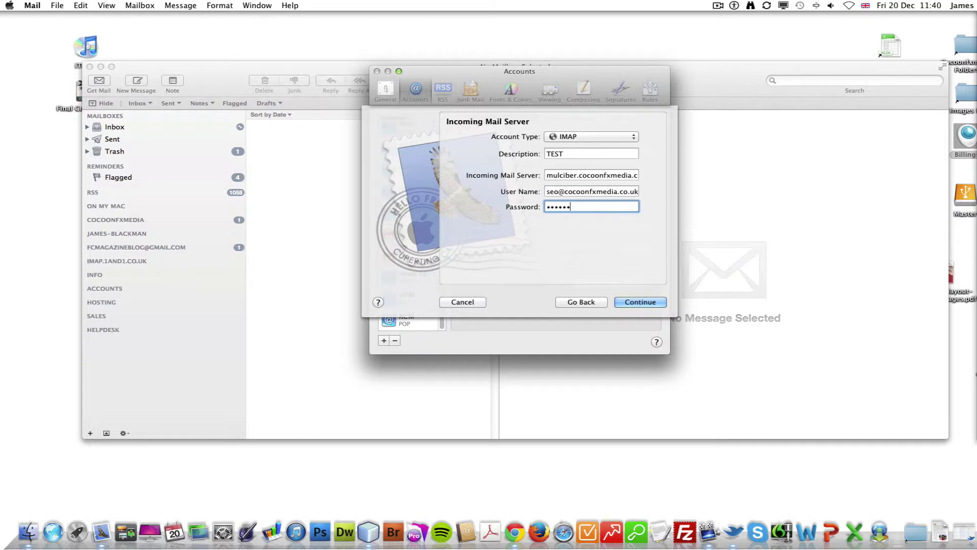
{"action": "type", "text": "••"}
{"action": "left_click_drag", "start_coordinate": [545, 175], "coordinate": [664, 180]}
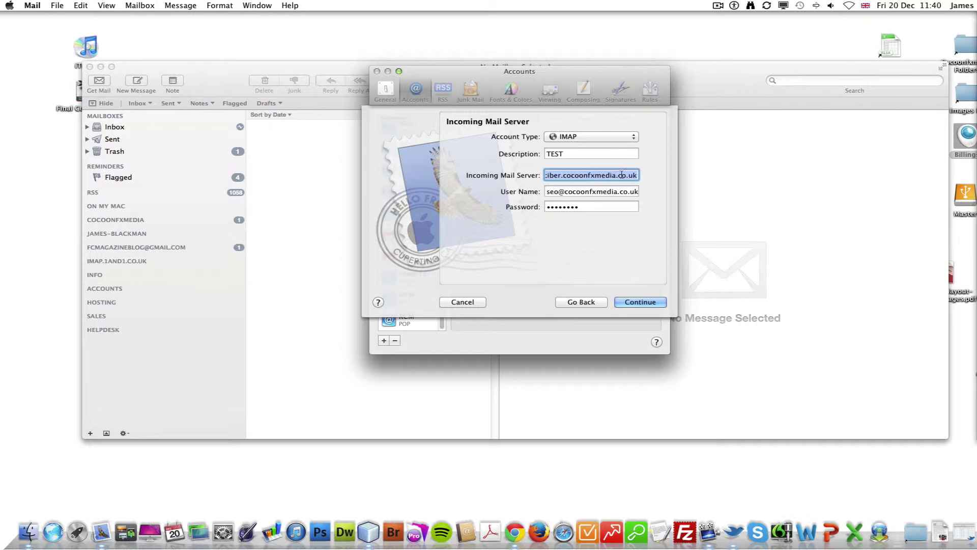
{"action": "left_click_drag", "start_coordinate": [622, 175], "coordinate": [519, 178]}
{"action": "left_click", "coordinate": [628, 301]}
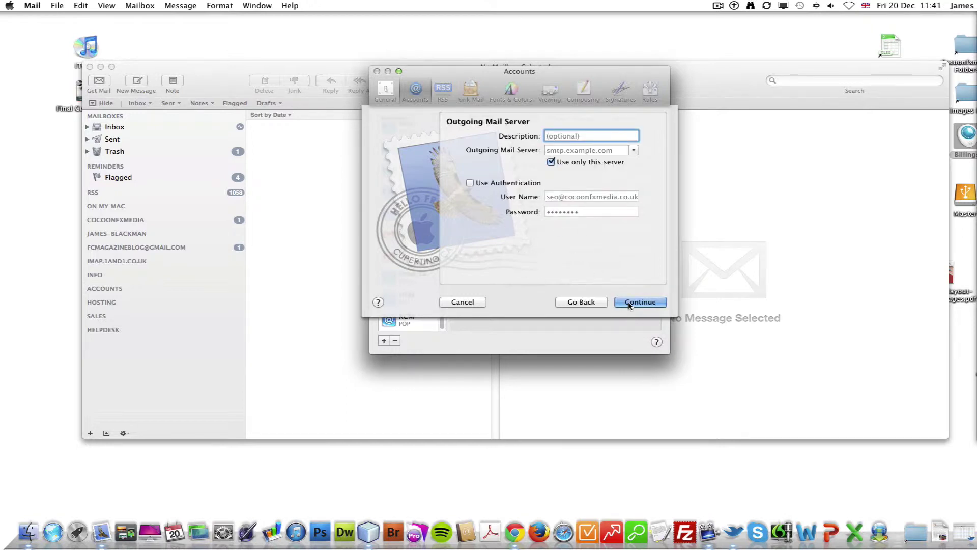
Describe the outgoing server TEST and select the existing mulciber.cocoonfxmedia.co.uk server.
{"action": "type", "text": "TEST"}
{"action": "left_click", "coordinate": [588, 150]}
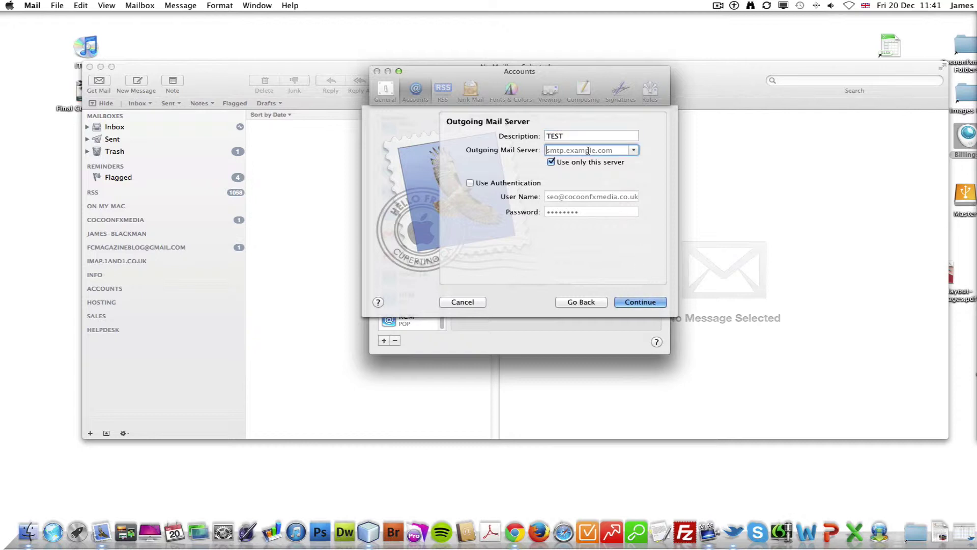
{"action": "type", "text": "m"}
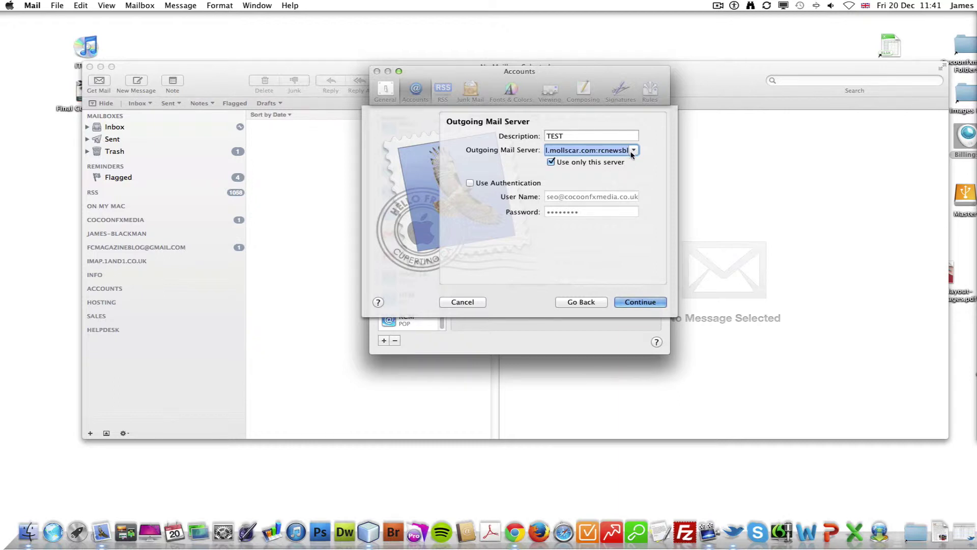
{"action": "type", "text": "ail"}
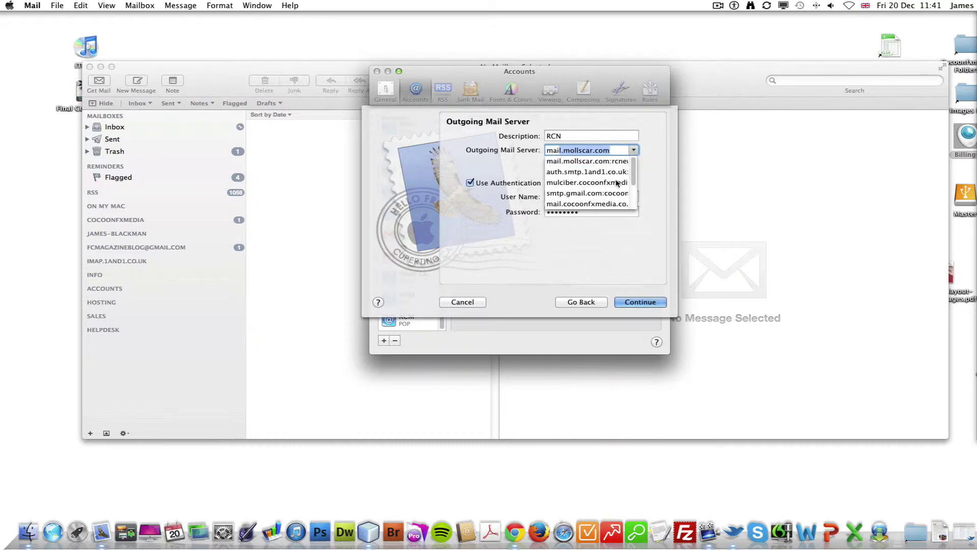
{"action": "left_click", "coordinate": [616, 182]}
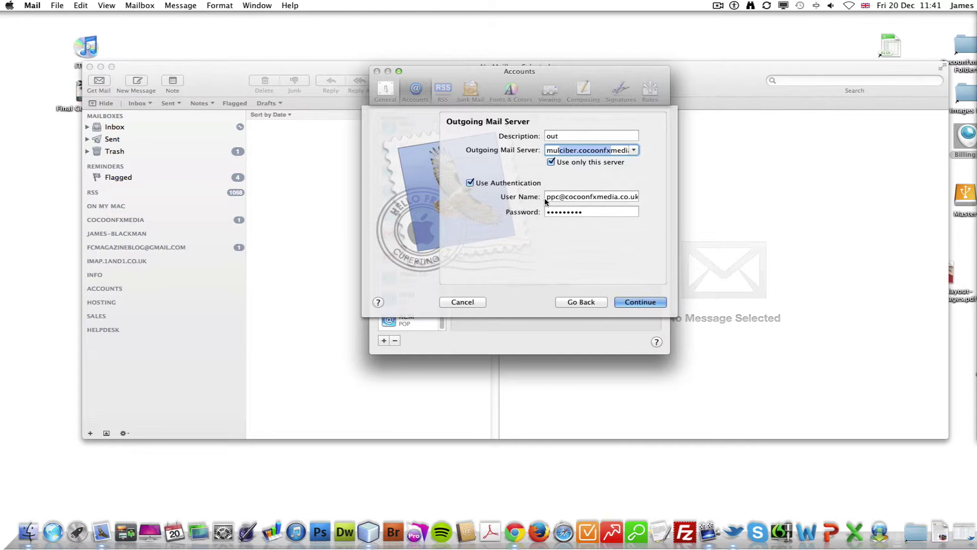
{"action": "left_click", "coordinate": [640, 301]}
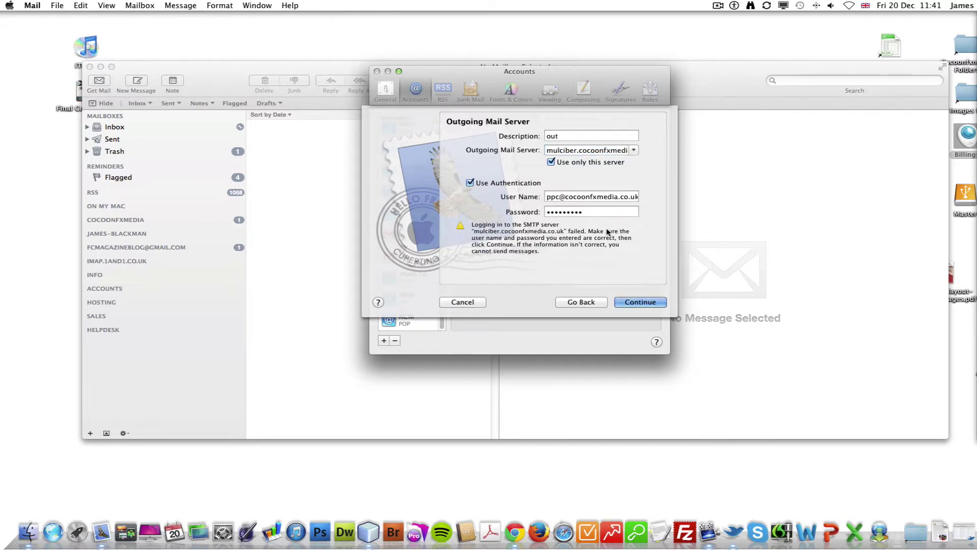
Rename the outgoing description to Test and proceed despite the login warning.
{"action": "left_click_drag", "start_coordinate": [572, 136], "coordinate": [538, 138]}
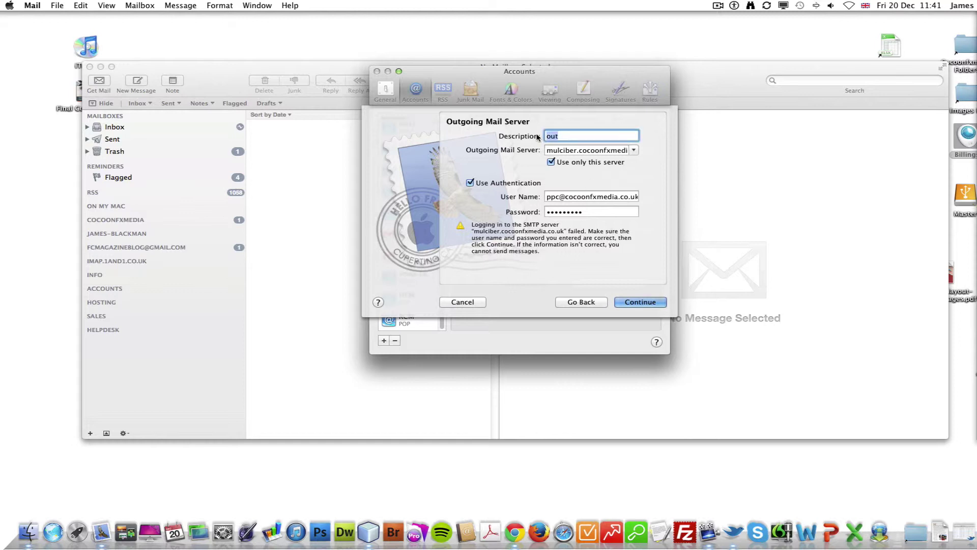
{"action": "type", "text": "Test"}
{"action": "left_click", "coordinate": [611, 212]}
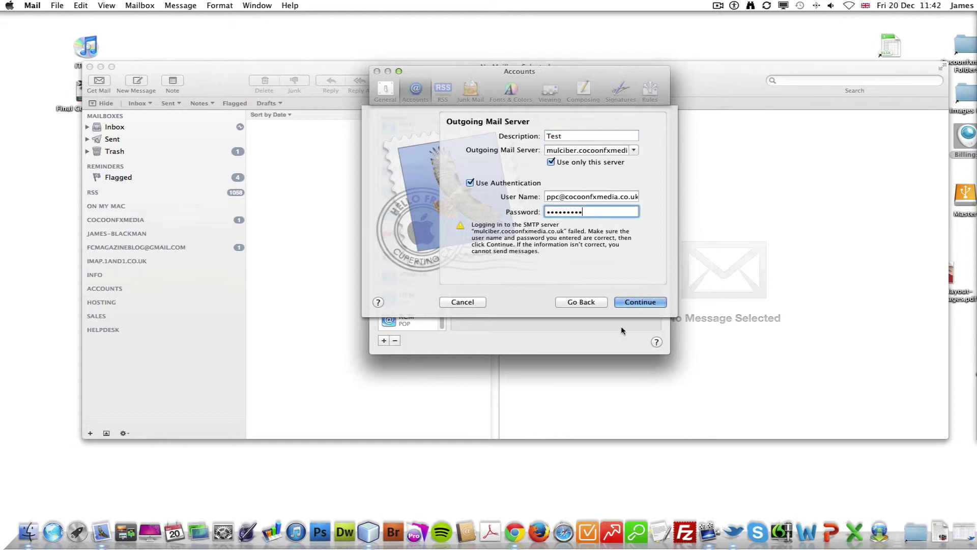
{"action": "left_click", "coordinate": [638, 303]}
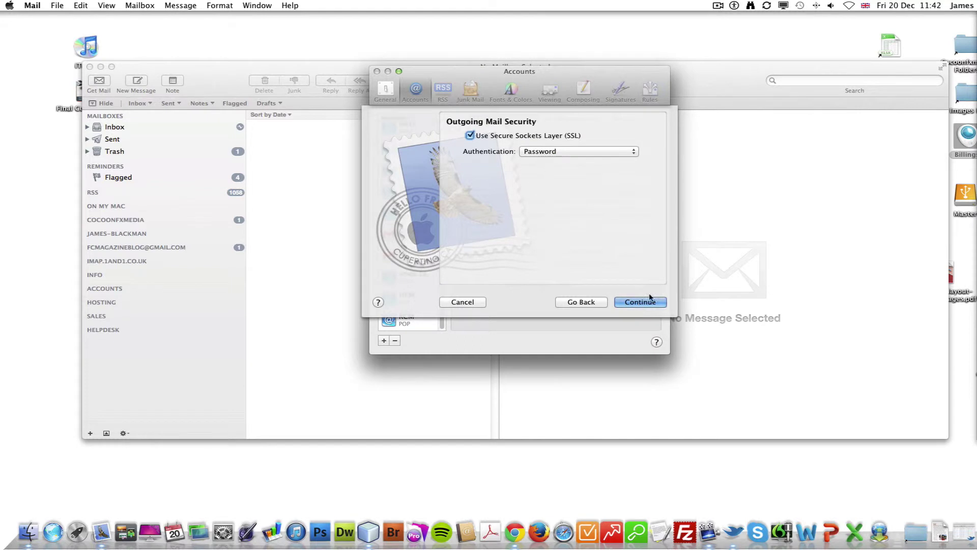
Keep Password authentication, review the Account Summary, and create the TEST account.
{"action": "left_click", "coordinate": [610, 151]}
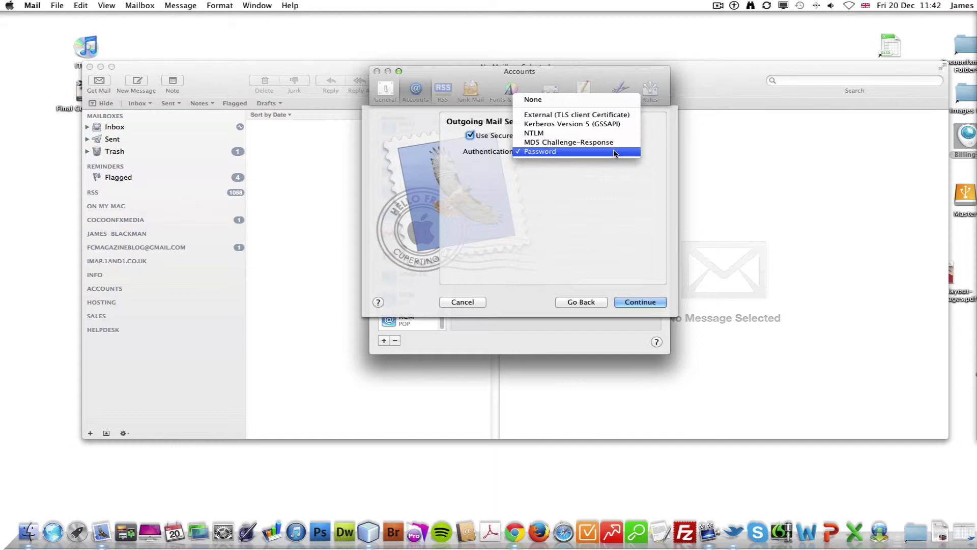
{"action": "left_click", "coordinate": [613, 153]}
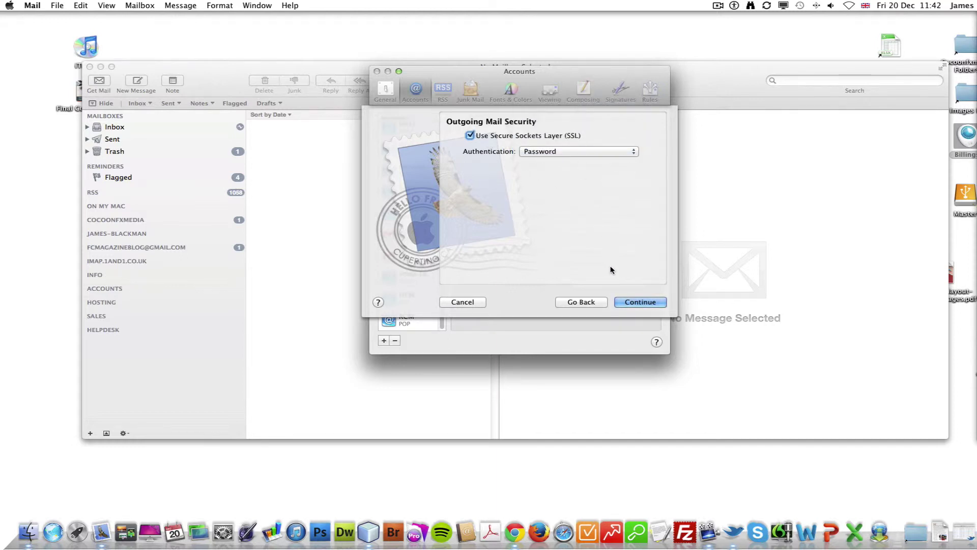
{"action": "left_click", "coordinate": [641, 305]}
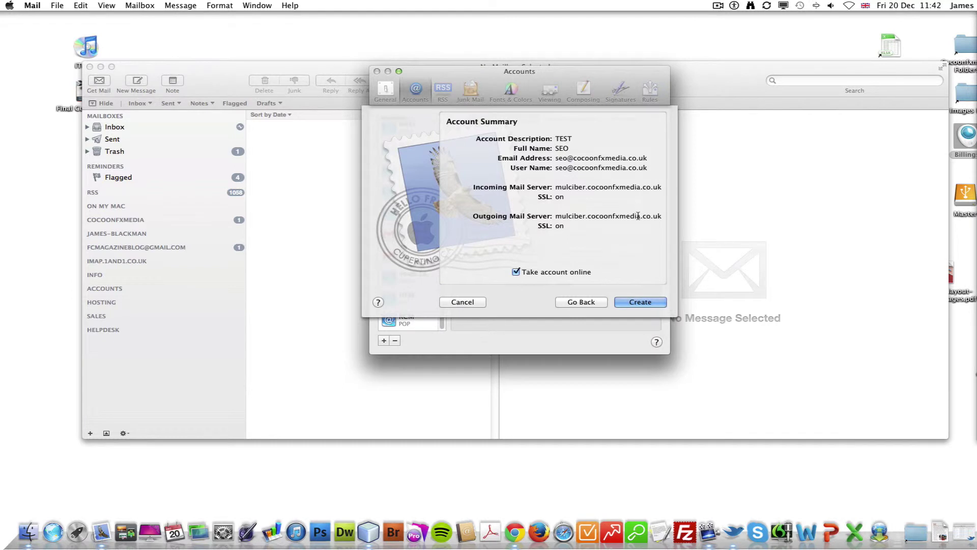
{"action": "left_click", "coordinate": [580, 302]}
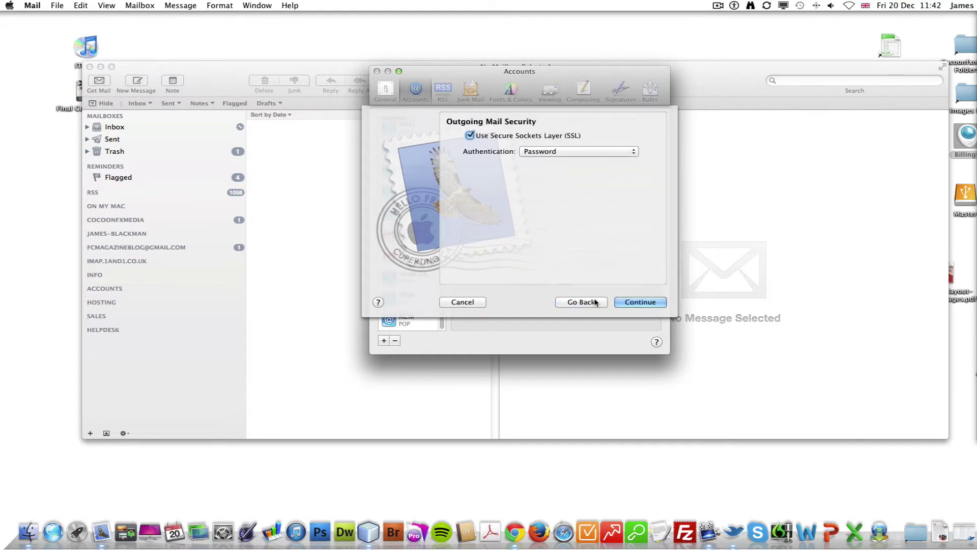
{"action": "left_click", "coordinate": [644, 303]}
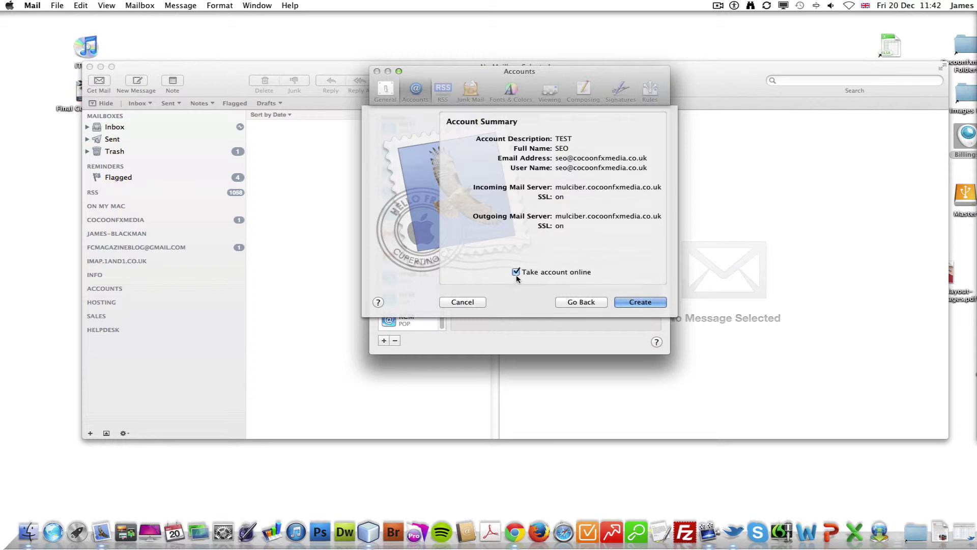
{"action": "left_click", "coordinate": [637, 304]}
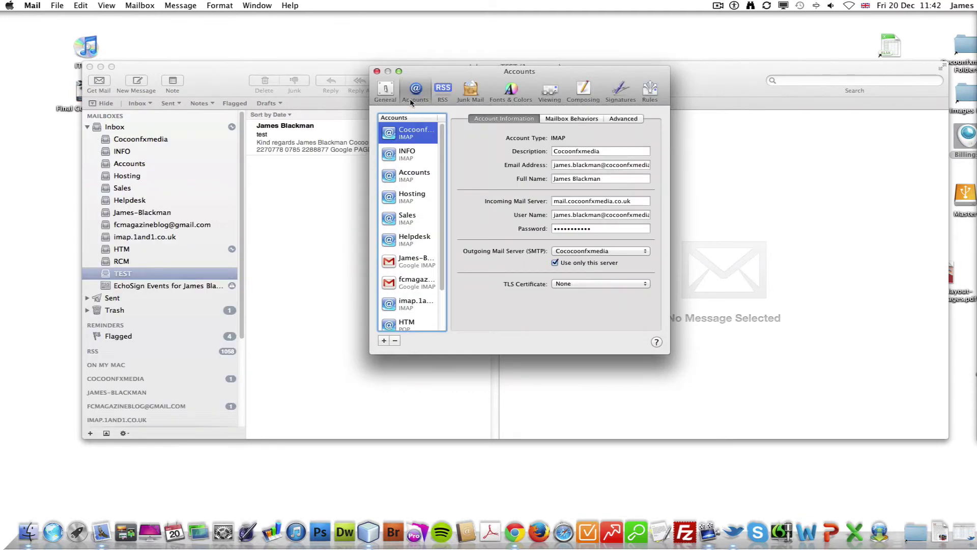
Close preferences, view the test message in the TEST inbox, then select the Cocoonfxmedia inbox.
{"action": "left_click", "coordinate": [377, 71]}
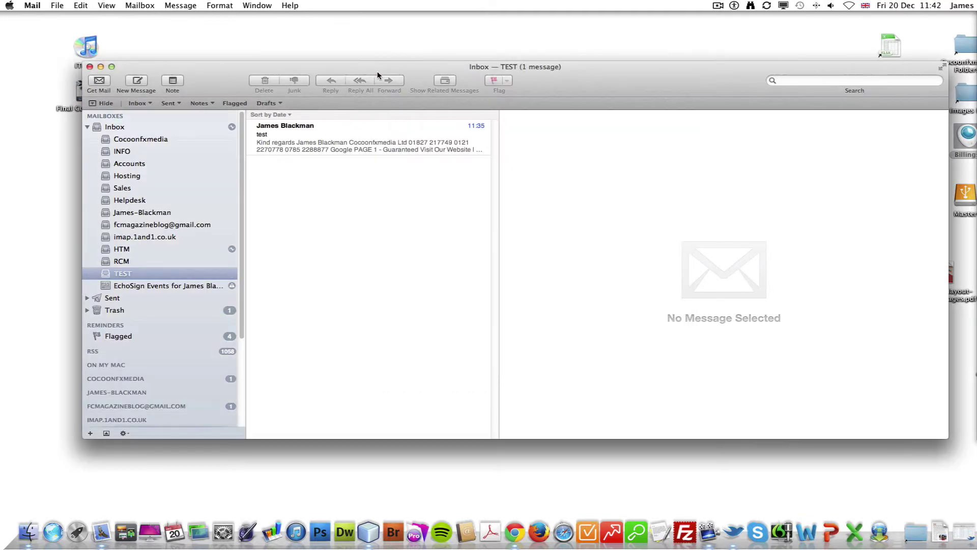
{"action": "left_click", "coordinate": [319, 136]}
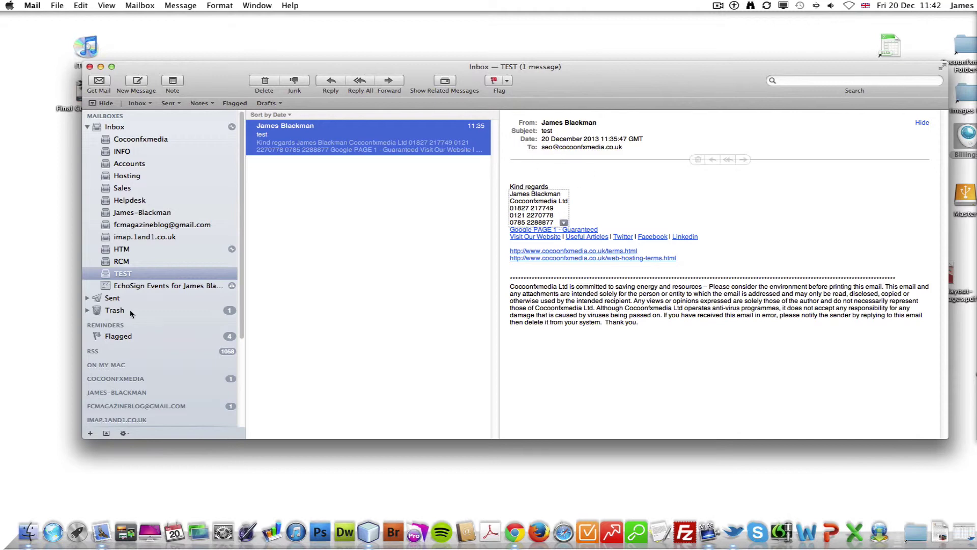
{"action": "left_click", "coordinate": [176, 140]}
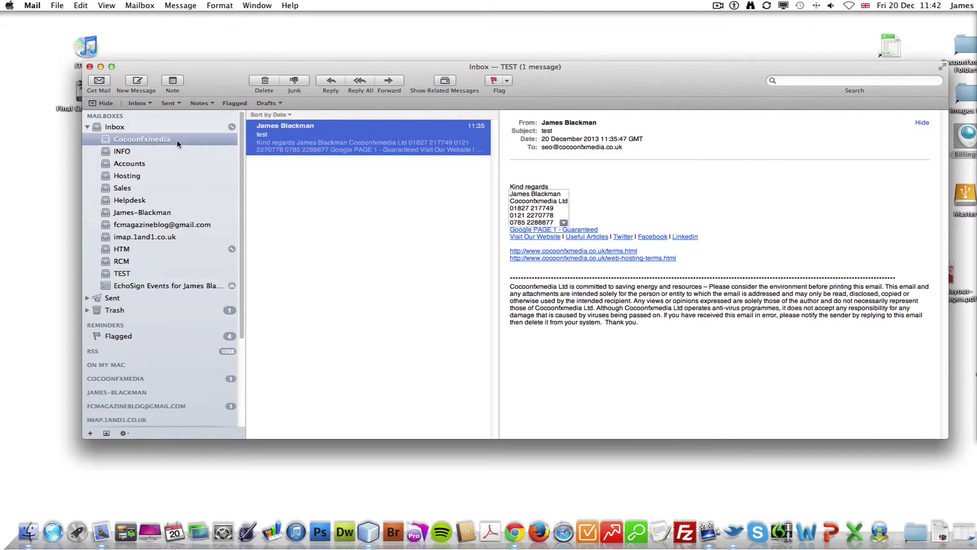
Compose and send a message titled TEST2 to the autocompleted TEST account address.
{"action": "key", "text": "super+n"}
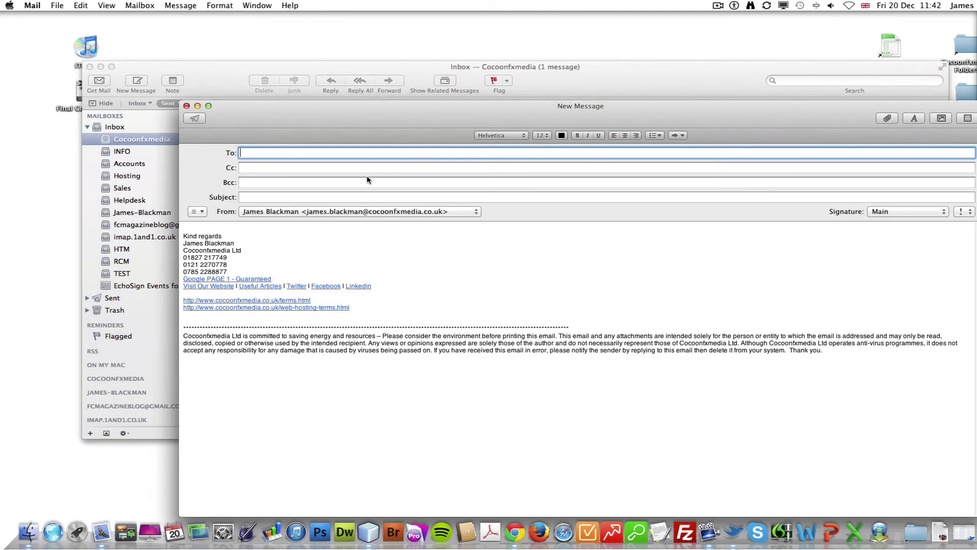
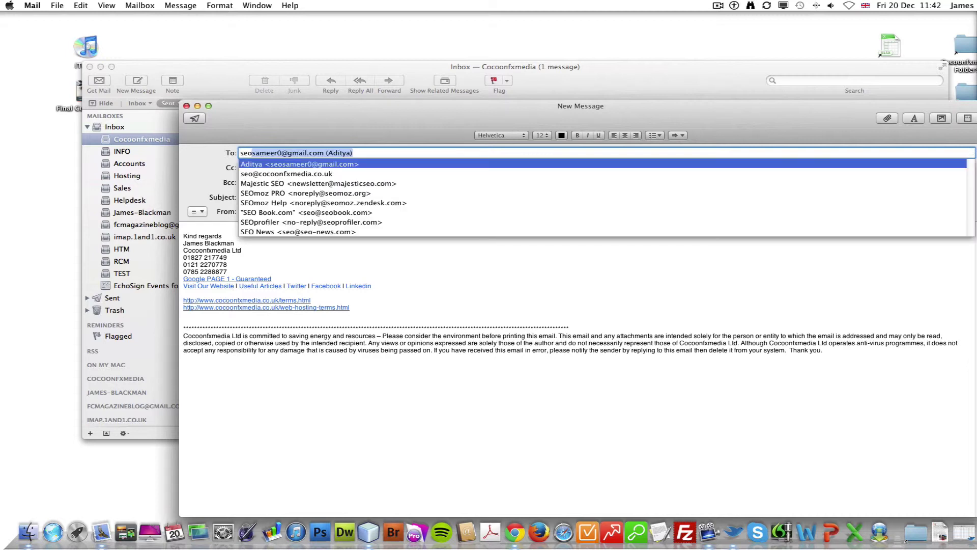
{"action": "key", "text": "Tab"}
{"action": "key", "text": "Tab"}
{"action": "key", "text": "Tab"}
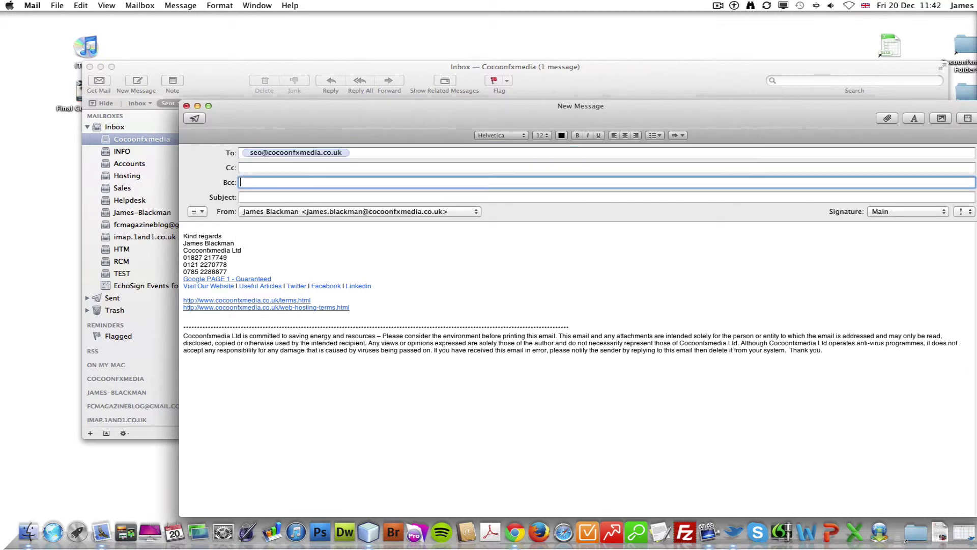
{"action": "type", "text": "TEST2"}
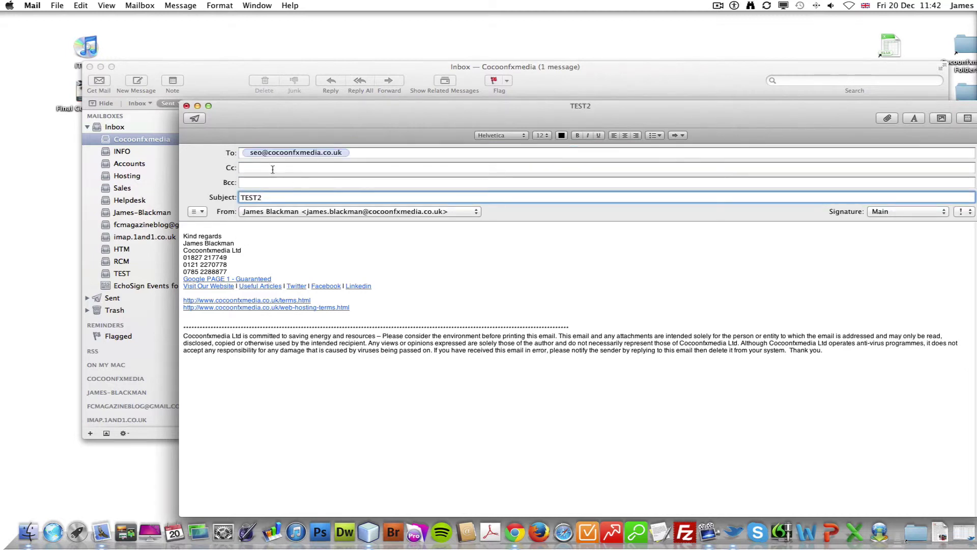
{"action": "left_click", "coordinate": [195, 119]}
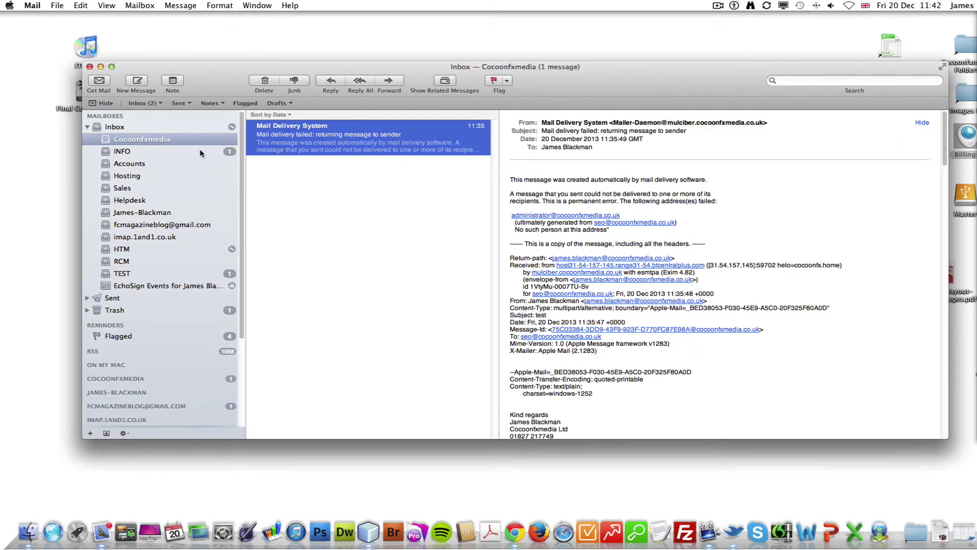
Read the arrived TEST2 message in the TEST inbox and collapse the Inbox sub-mailboxes.
{"action": "left_click", "coordinate": [217, 273]}
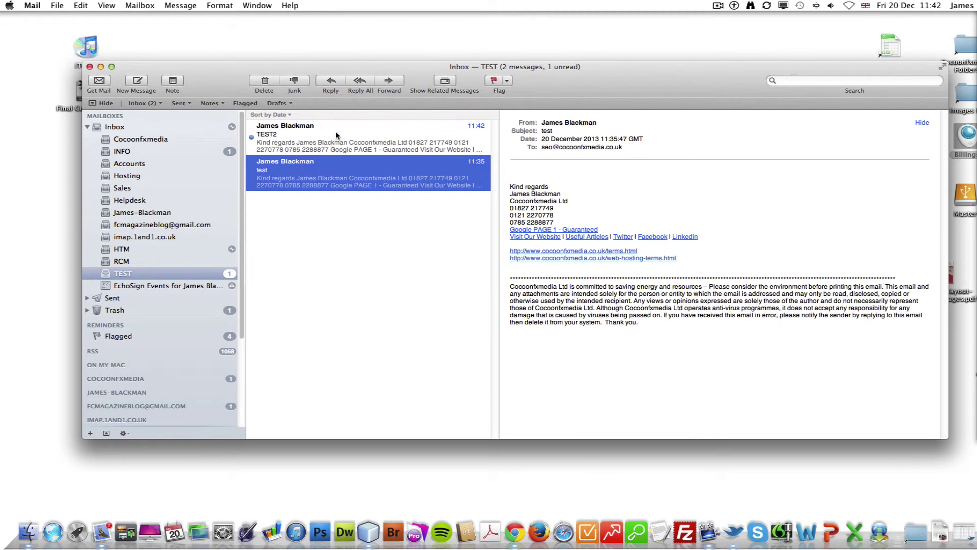
{"action": "left_click", "coordinate": [432, 144]}
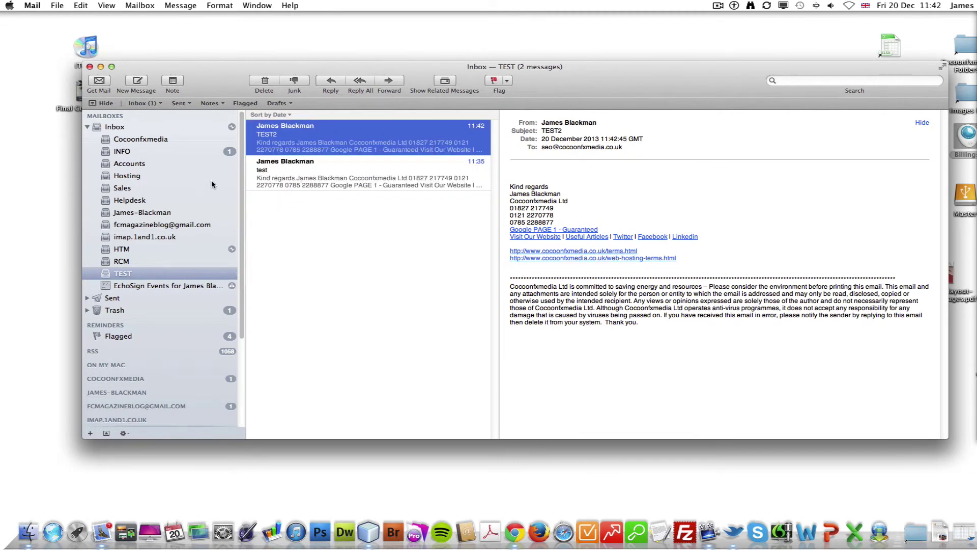
{"action": "left_click", "coordinate": [88, 127]}
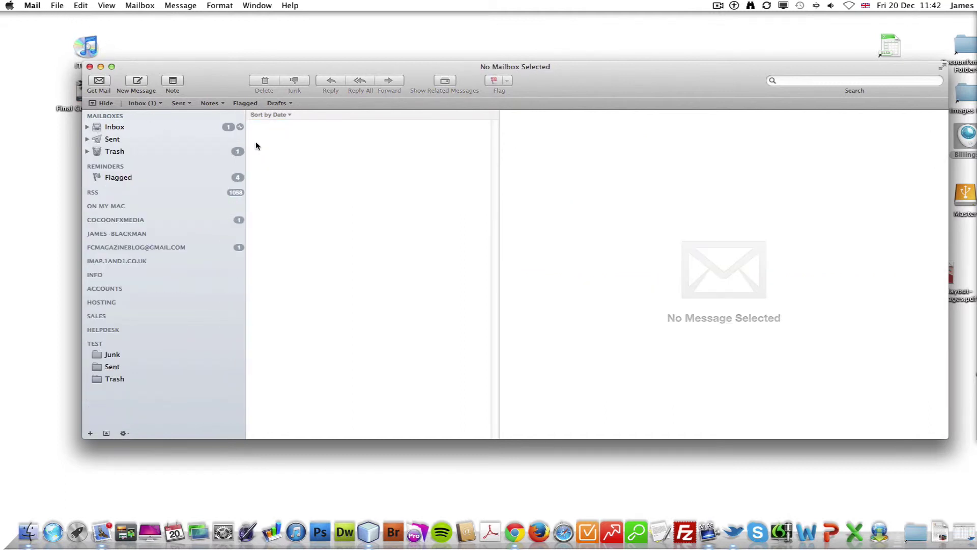
{"action": "left_click", "coordinate": [32, 5]}
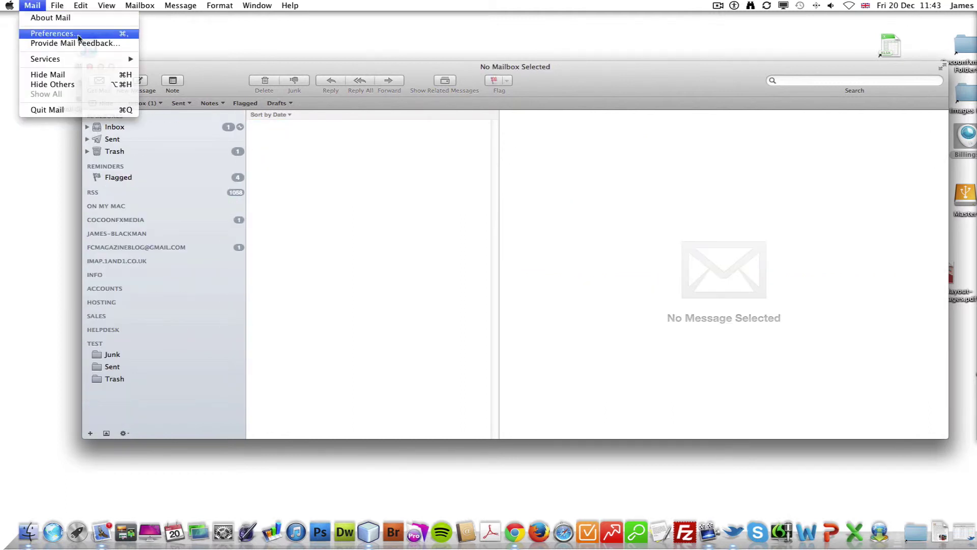
In Preferences, check the TEST account's Advanced options, then move to its Mailbox Behaviors.
{"action": "left_click", "coordinate": [51, 32]}
{"action": "scroll", "coordinate": [418, 300], "scroll_direction": "down", "scroll_amount": 3}
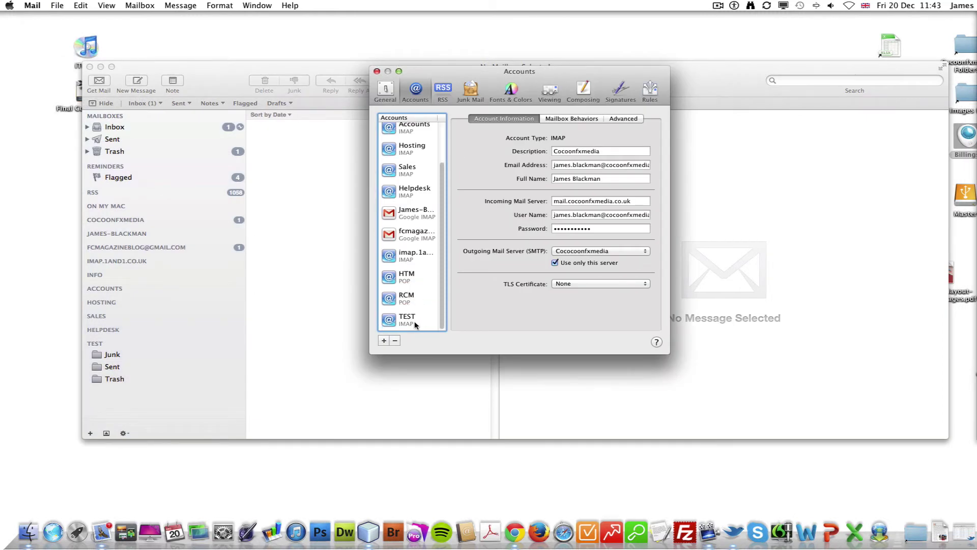
{"action": "left_click", "coordinate": [414, 323]}
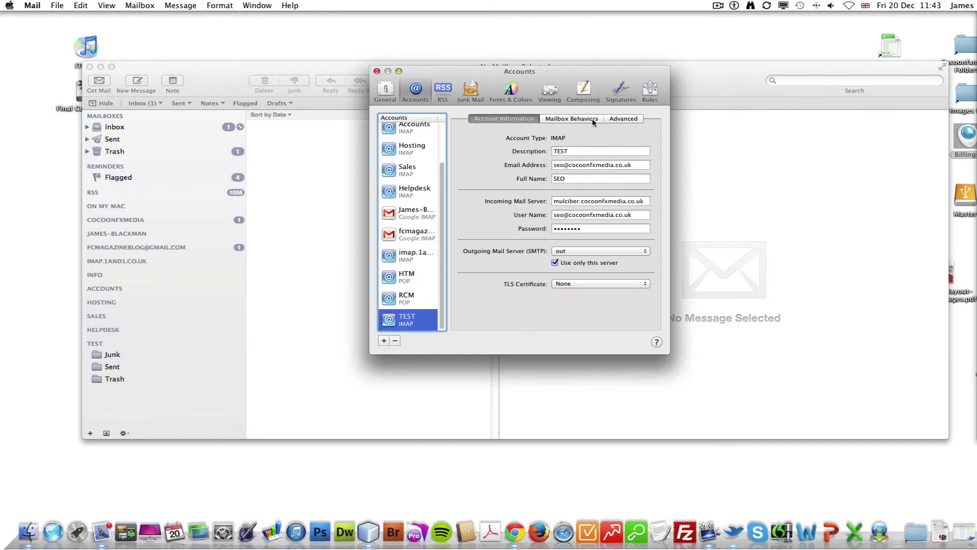
{"action": "left_click", "coordinate": [635, 119]}
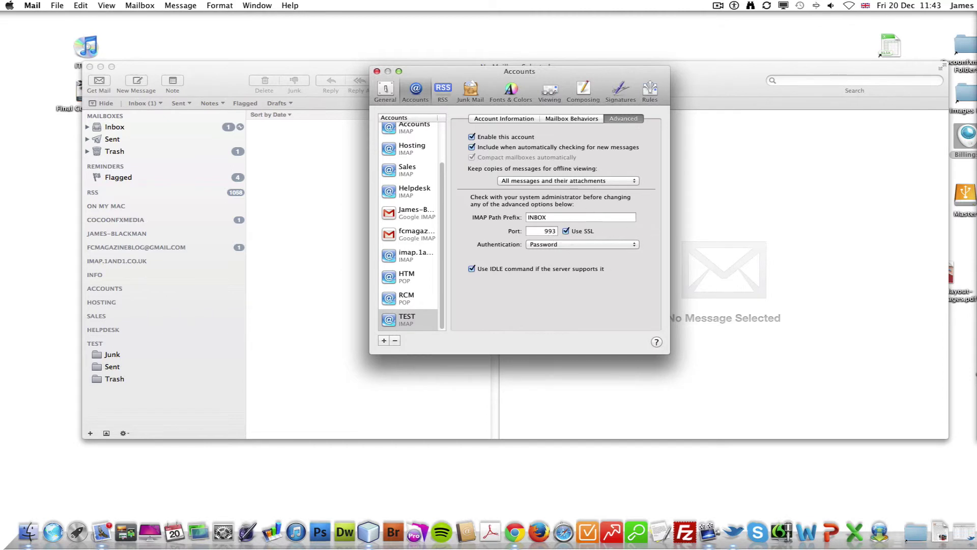
{"action": "left_click", "coordinate": [647, 283]}
{"action": "left_click", "coordinate": [511, 119]}
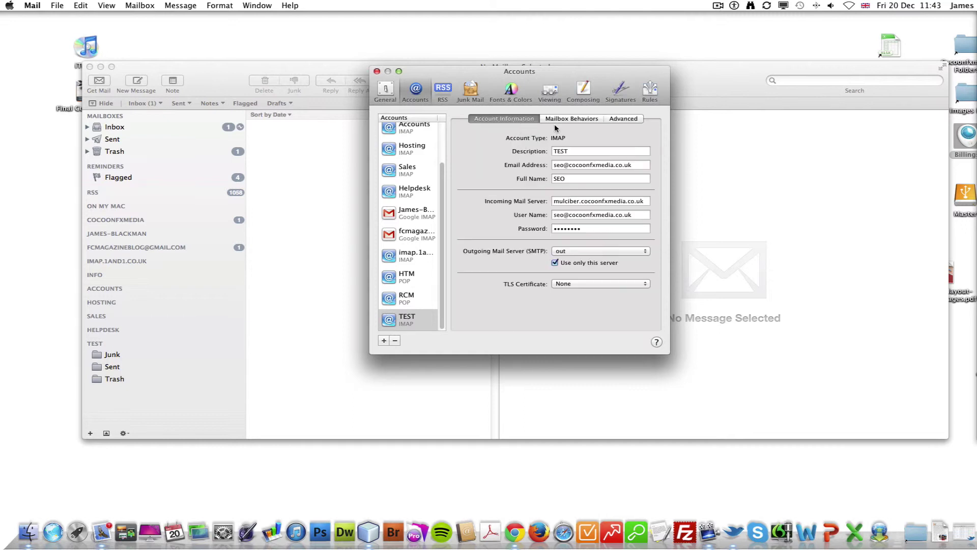
{"action": "left_click", "coordinate": [568, 120]}
Set TEST to delete junk after one day and erase deleted messages after one week, and save.
{"action": "left_click", "coordinate": [501, 120]}
{"action": "left_click", "coordinate": [592, 119]}
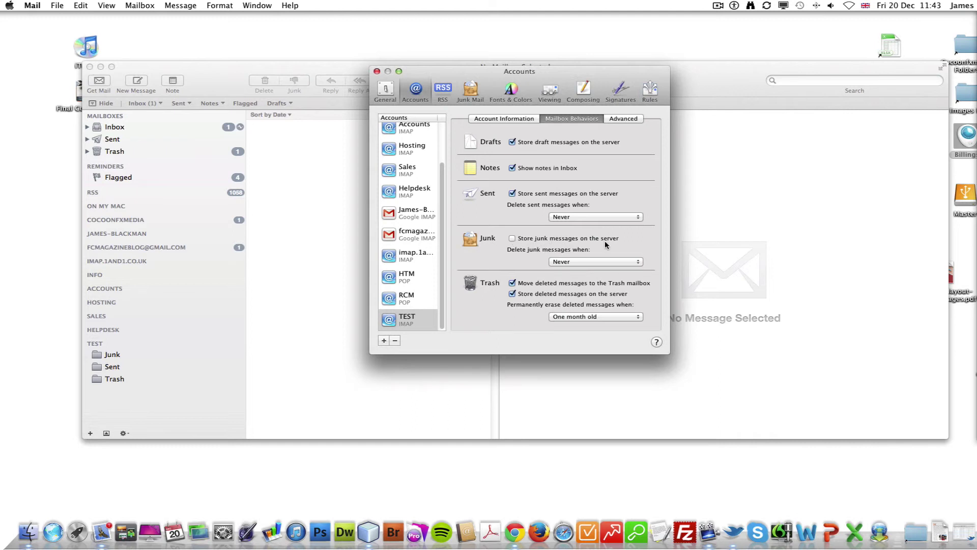
{"action": "left_click", "coordinate": [614, 261]}
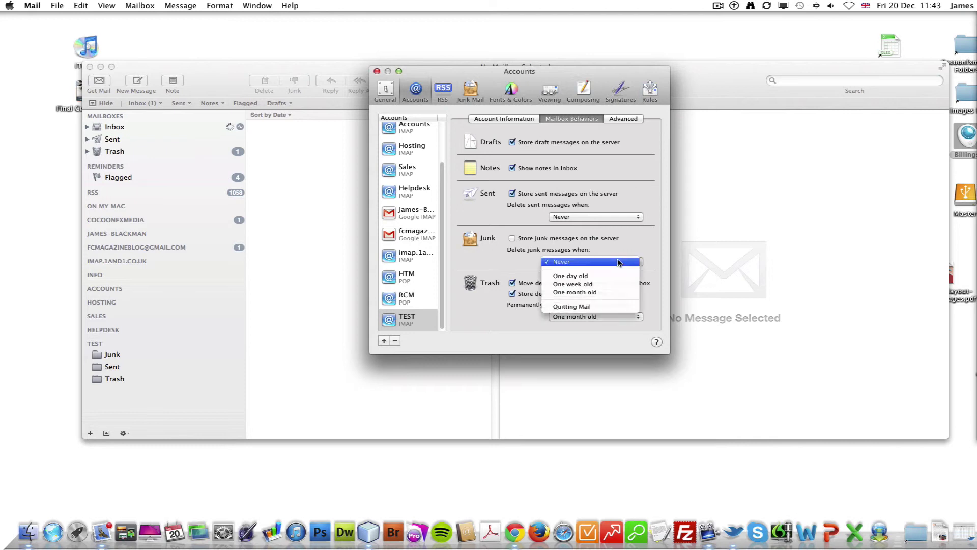
{"action": "left_click", "coordinate": [570, 275]}
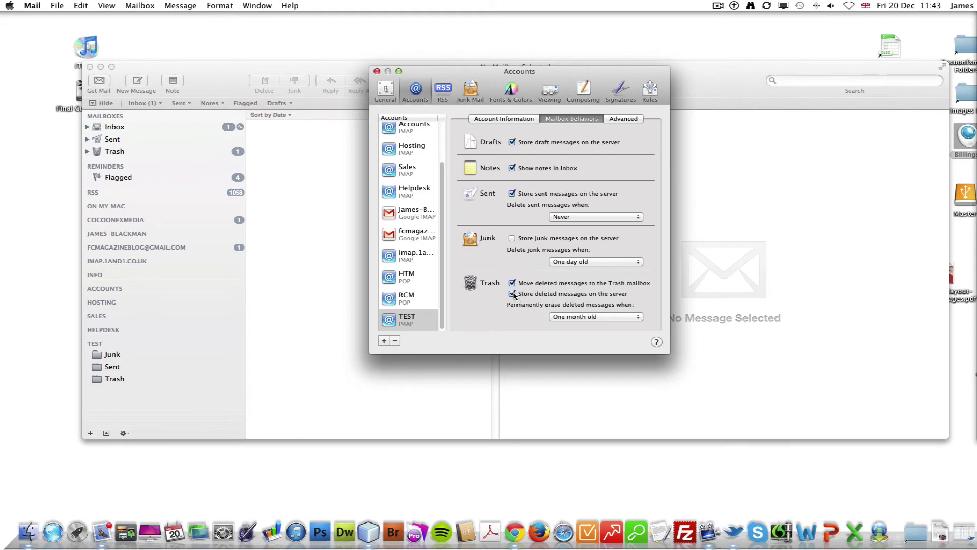
{"action": "left_click", "coordinate": [618, 318]}
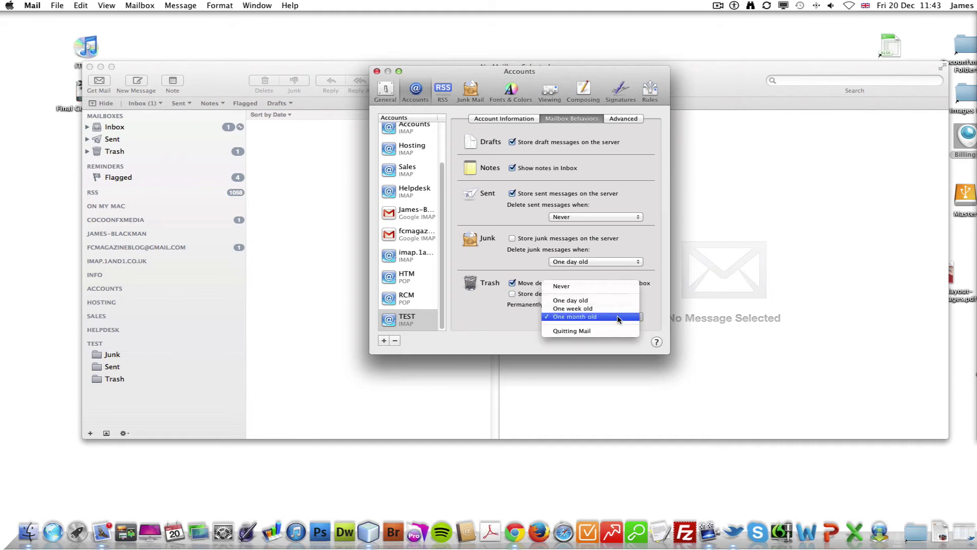
{"action": "left_click", "coordinate": [616, 310]}
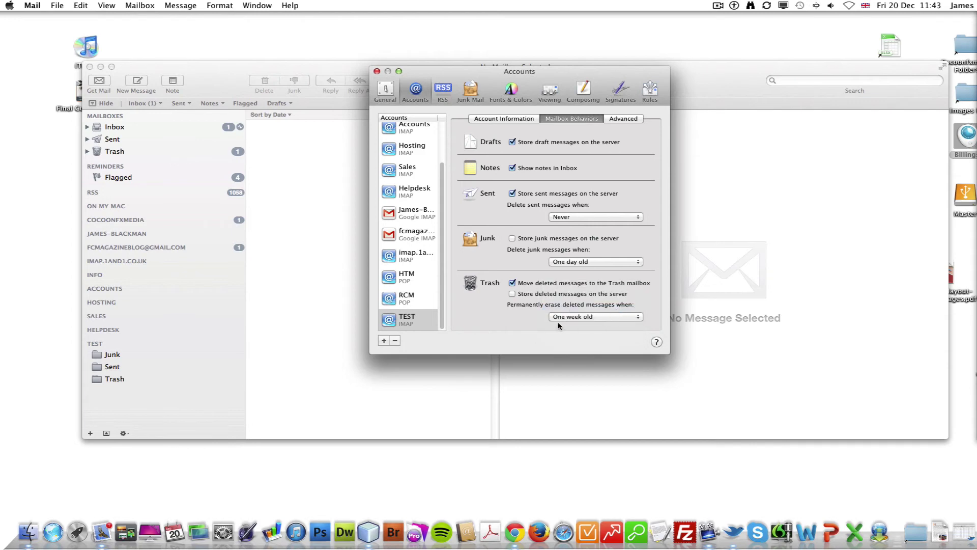
{"action": "left_click", "coordinate": [376, 71]}
{"action": "left_click", "coordinate": [616, 156]}
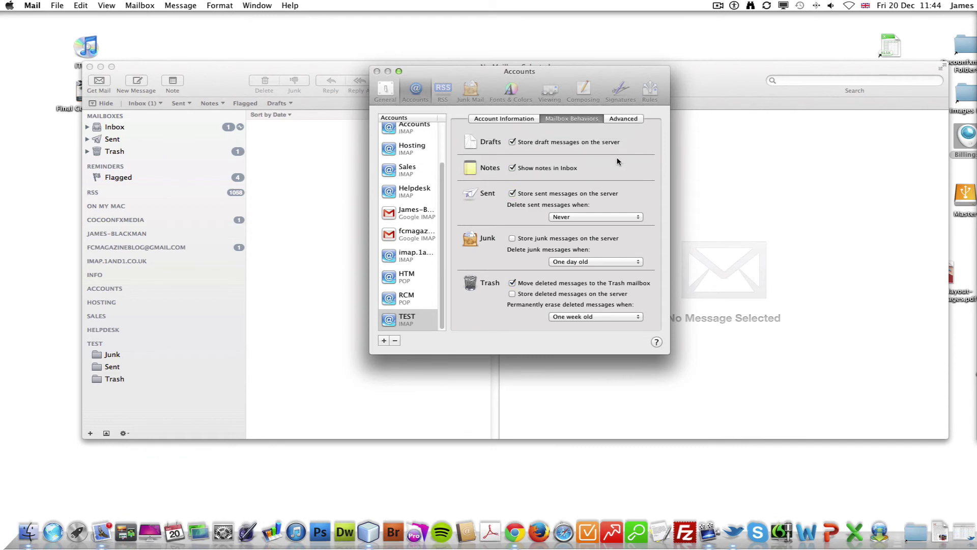